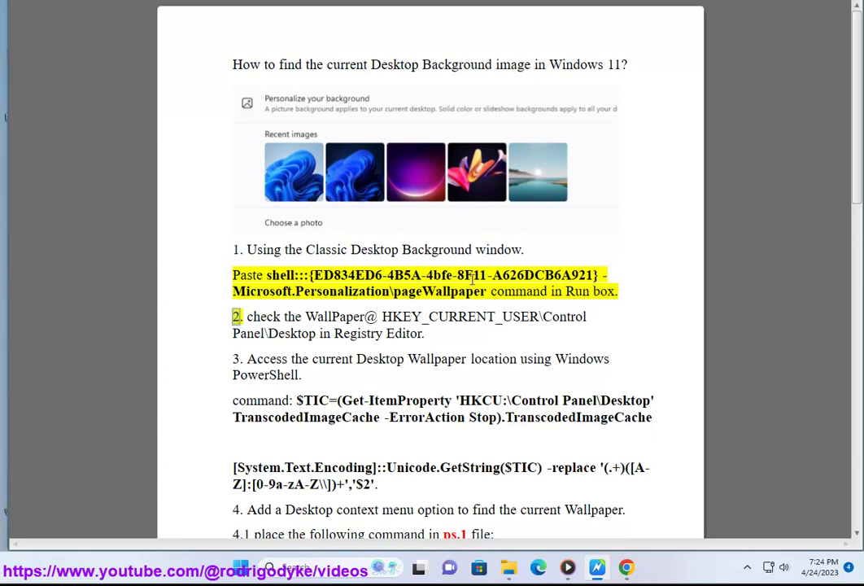
# Select the shell:::…pageWallpaper command in step 1 of the guide
pyautogui.moveTo(487, 290); pyautogui.dragTo(270, 277)
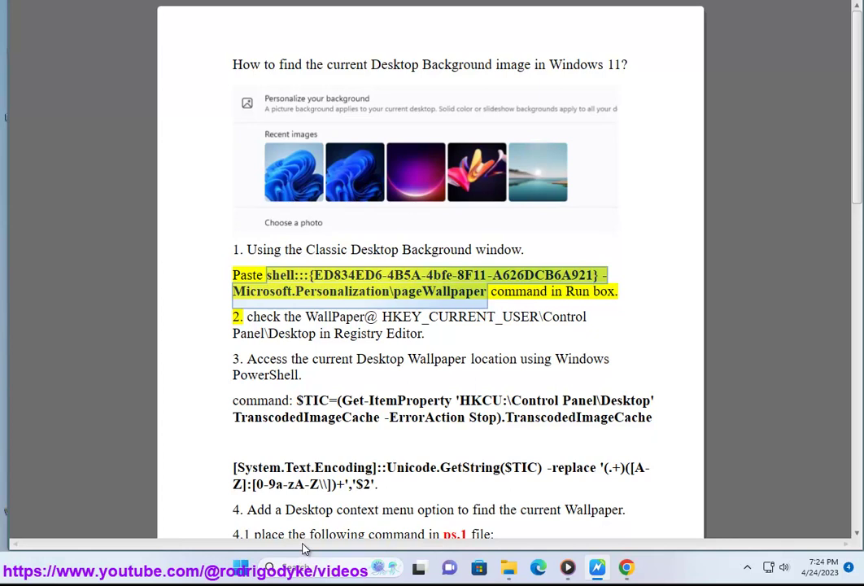
# Run the pasted shell command from Win+R to open the classic Desktop Background page
pyautogui.press('super+r')
pyautogui.hotkey('ctrl', 'v')
pyautogui.click(130, 522)
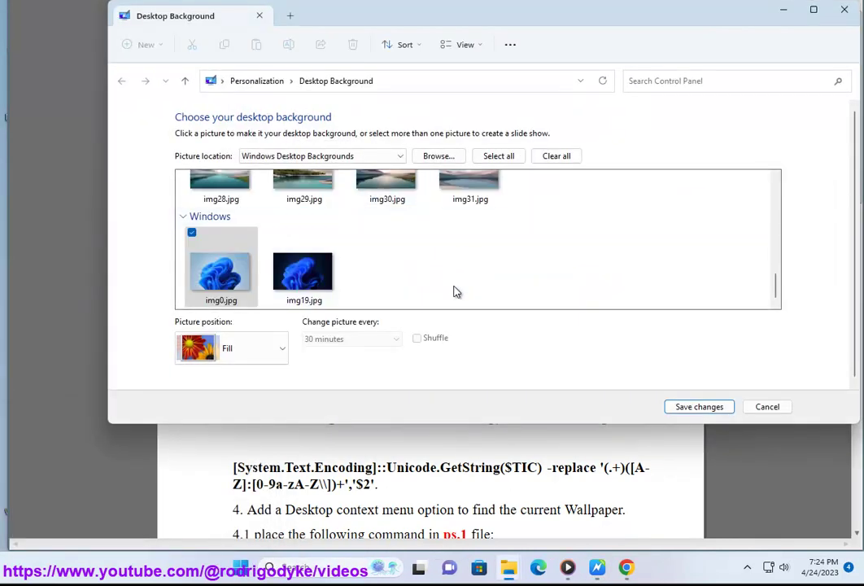
# Preview wallpapers img20 Glow, img21, img22, img23 and img28 Sunrise
pyautogui.scroll(5, 488, 268)
pyautogui.click(218, 234)
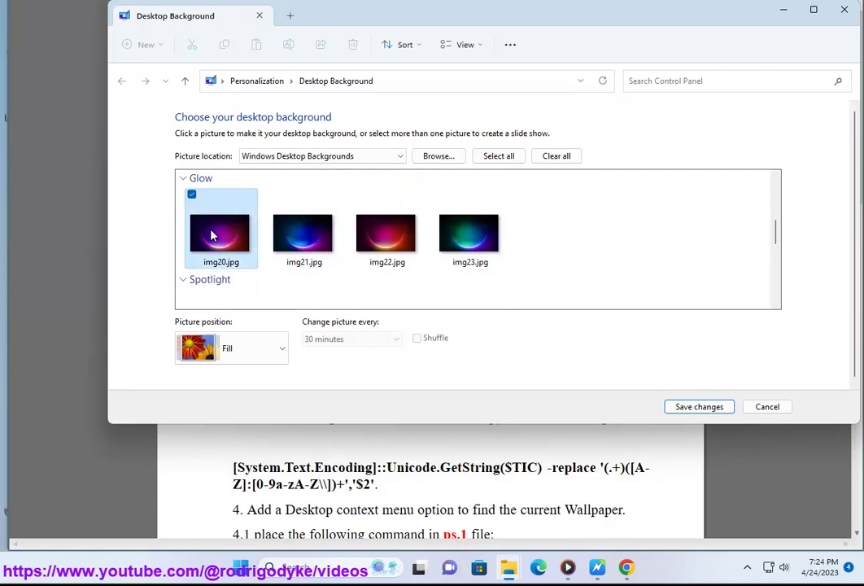
pyautogui.click(302, 235)
pyautogui.click(386, 235)
pyautogui.click(467, 244)
pyautogui.scroll(-5, 341, 253)
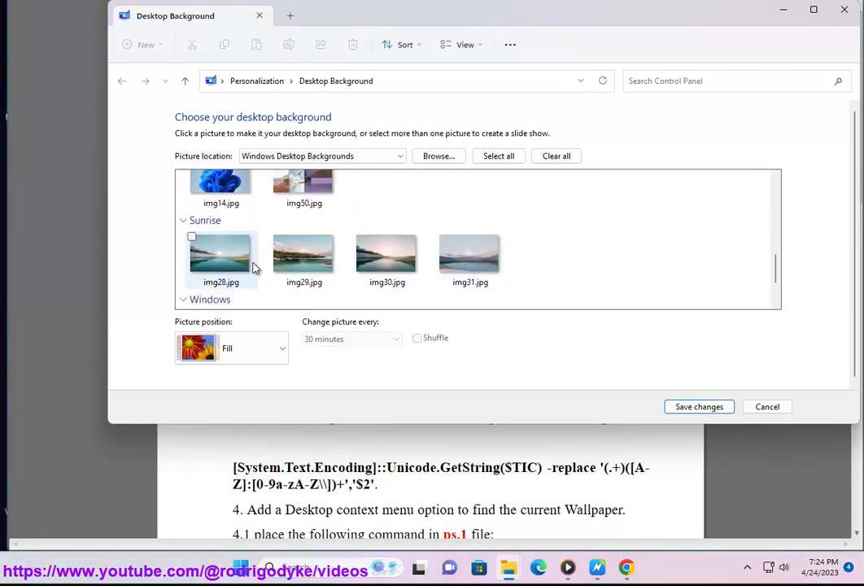
pyautogui.click(234, 263)
# Go up to Personalization, return to Desktop Background, and pick img19.jpg
pyautogui.click(401, 79)
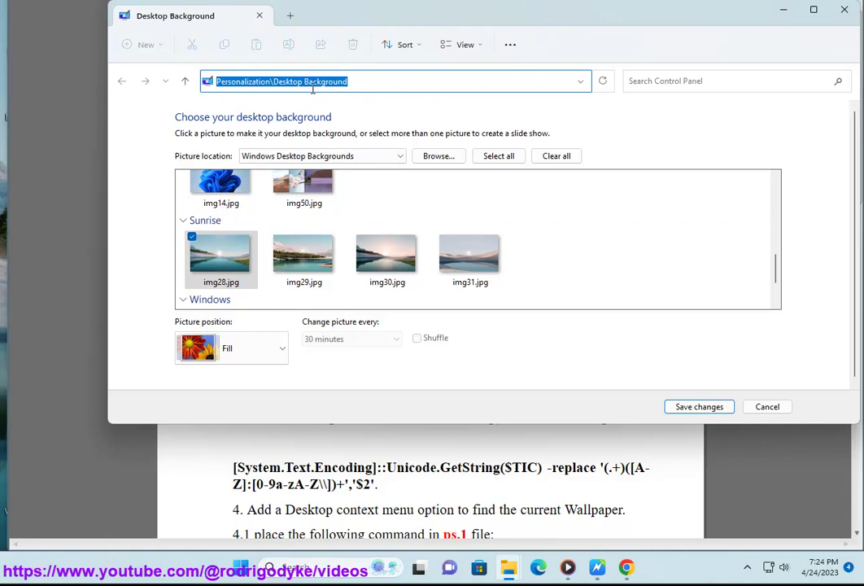
pyautogui.click(186, 81)
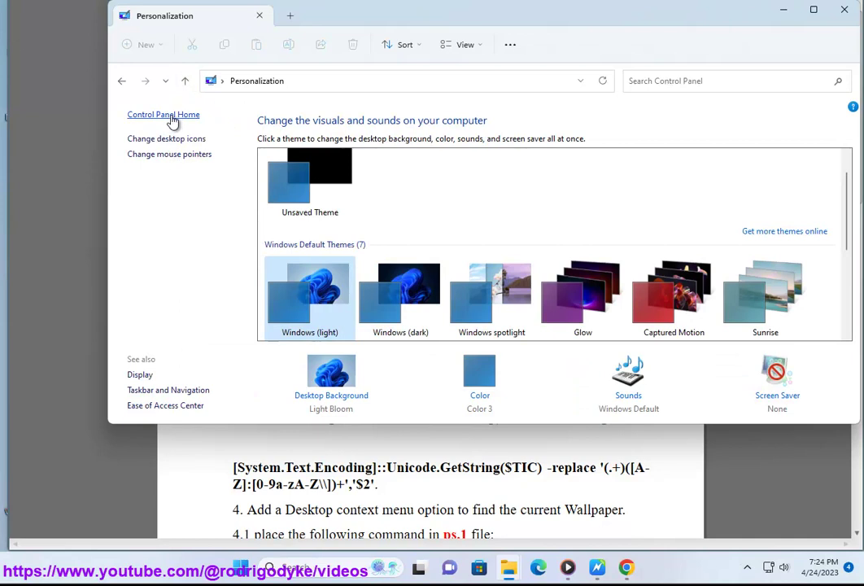
pyautogui.click(120, 84)
pyautogui.click(305, 268)
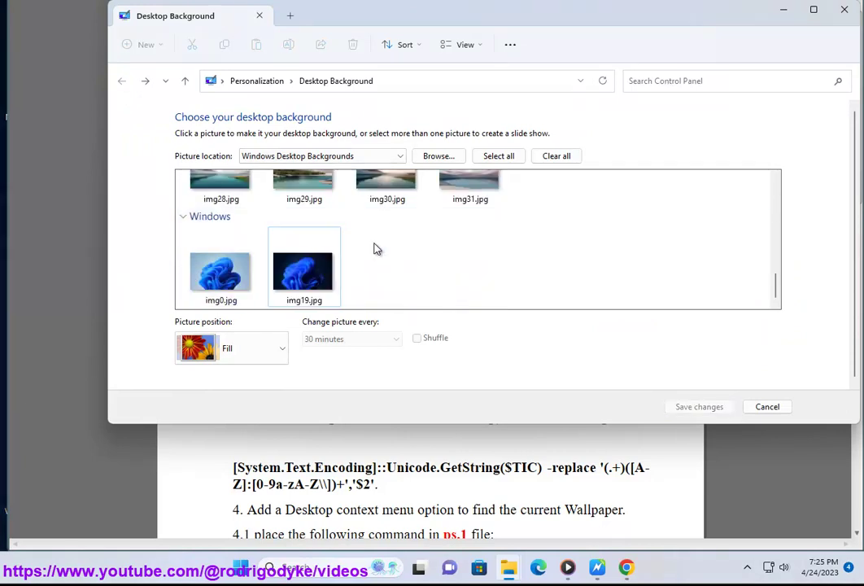
# Close Desktop Background and select the step-2 registry key path in the guide
pyautogui.click(843, 9)
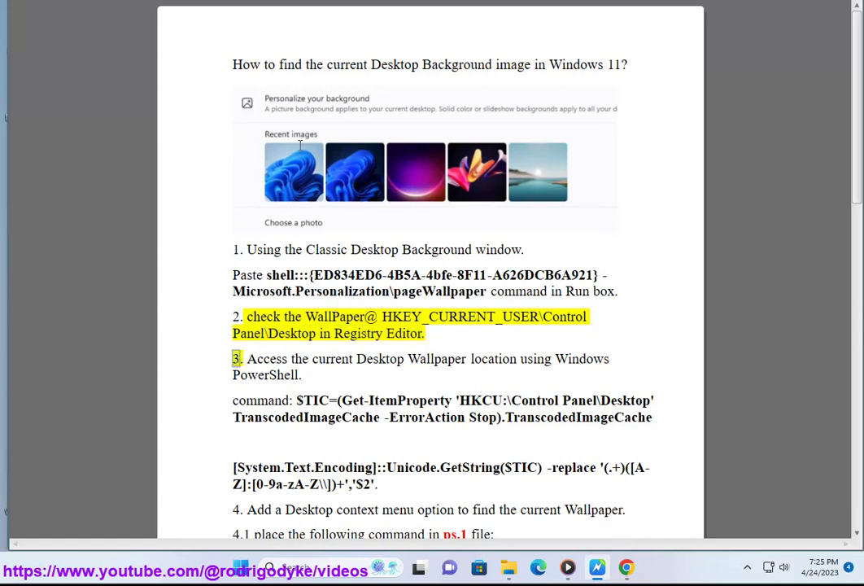
pyautogui.moveTo(383, 317); pyautogui.dragTo(319, 335)
pyautogui.hotkey('ctrl', 'c')
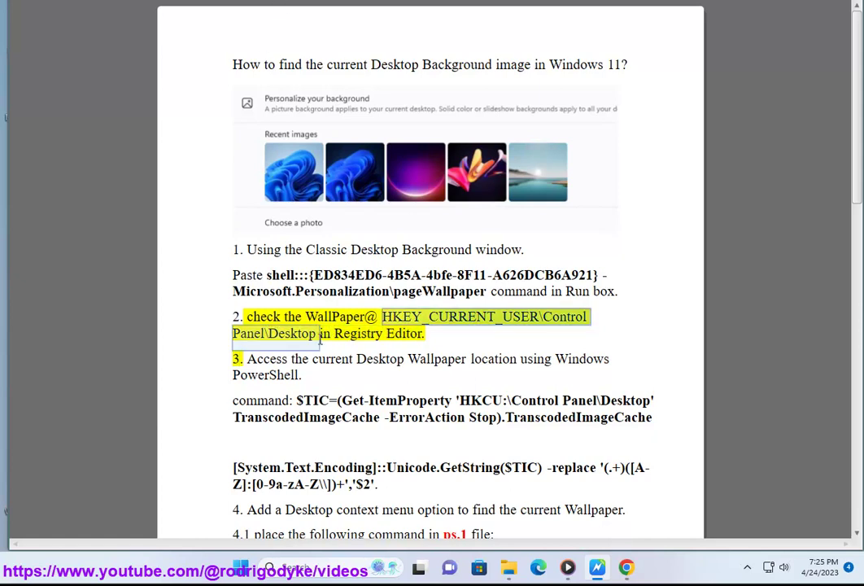
pyautogui.click(289, 561)
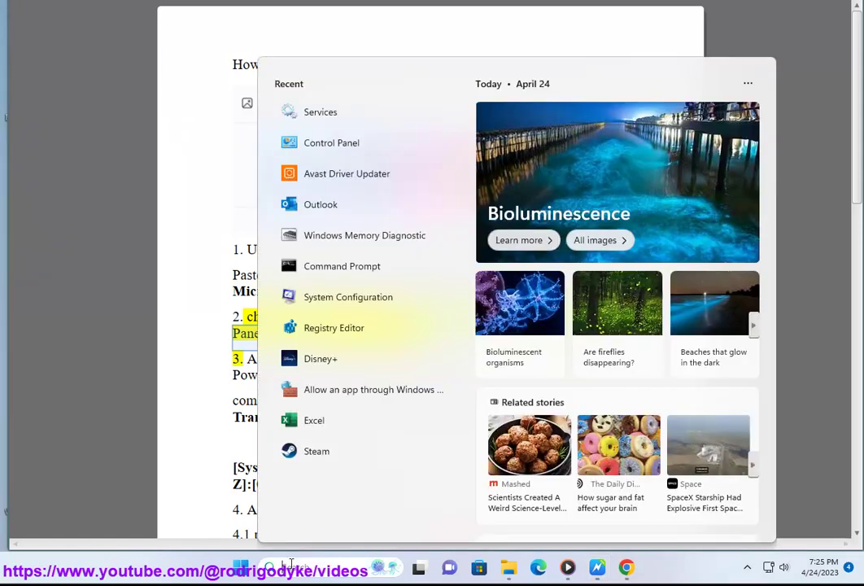
# Launch Registry Editor via REG search and go to HKEY_CURRENT_USER\Control Panel\Desktop
pyautogui.write('REG')
pyautogui.click(368, 166)
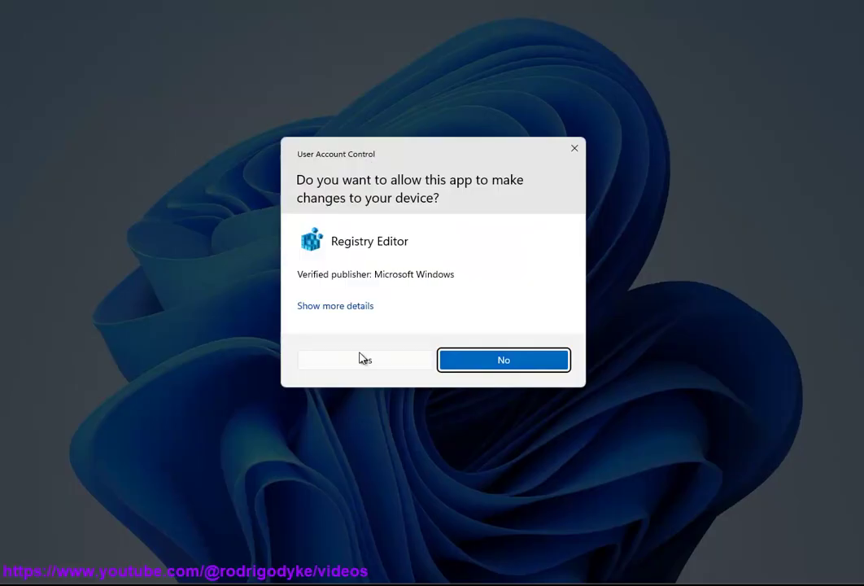
pyautogui.click(358, 356)
pyautogui.click(353, 291)
pyautogui.hotkey('ctrl', 'a')
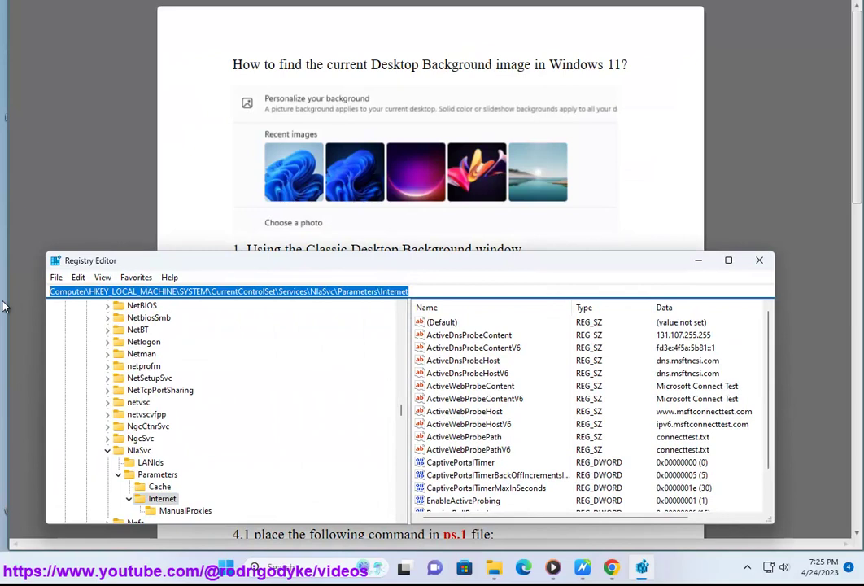
pyautogui.hotkey('ctrl', 'v')
pyautogui.press('Return')
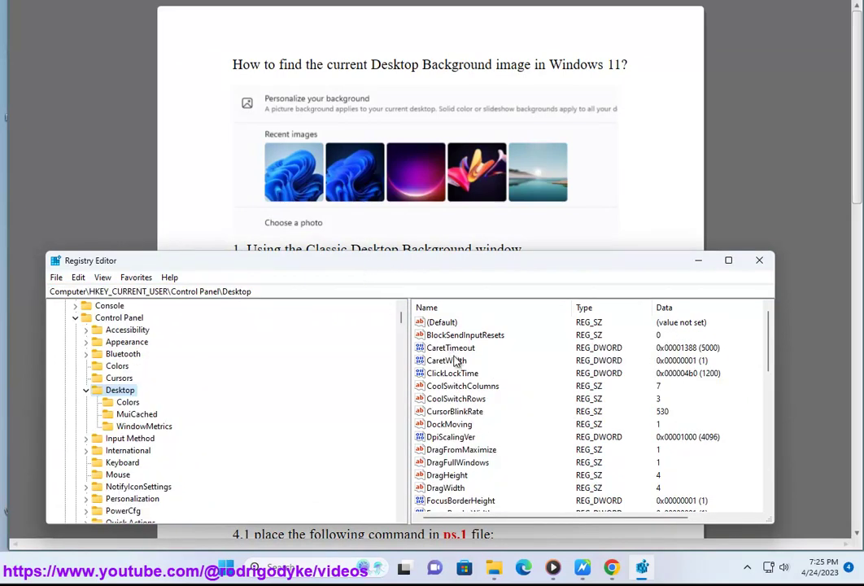
# Scroll to the WallPaper value, view its img0.jpg data, and cancel
pyautogui.click(456, 336)
pyautogui.scroll(-2, 456, 454)
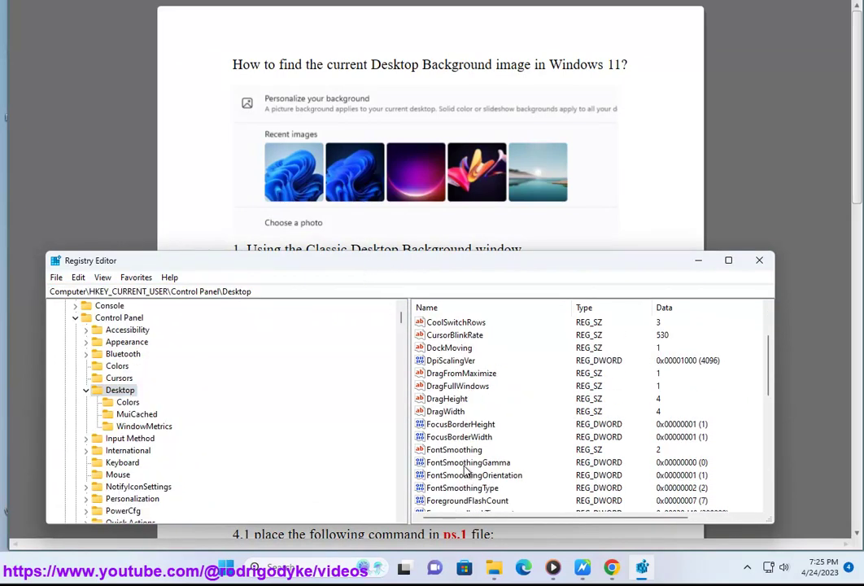
pyautogui.scroll(-2, 468, 487)
pyautogui.scroll(-2, 469, 487)
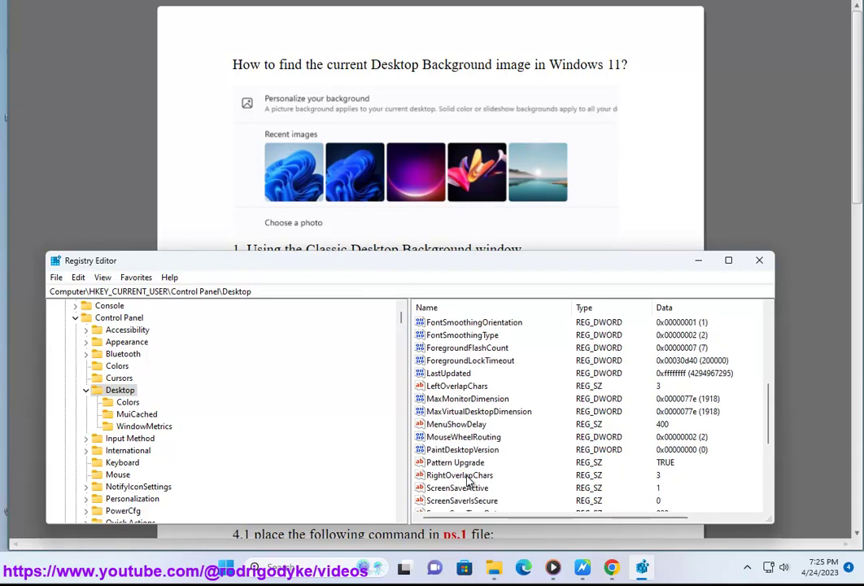
pyautogui.scroll(-2, 469, 486)
pyautogui.scroll(-2, 471, 486)
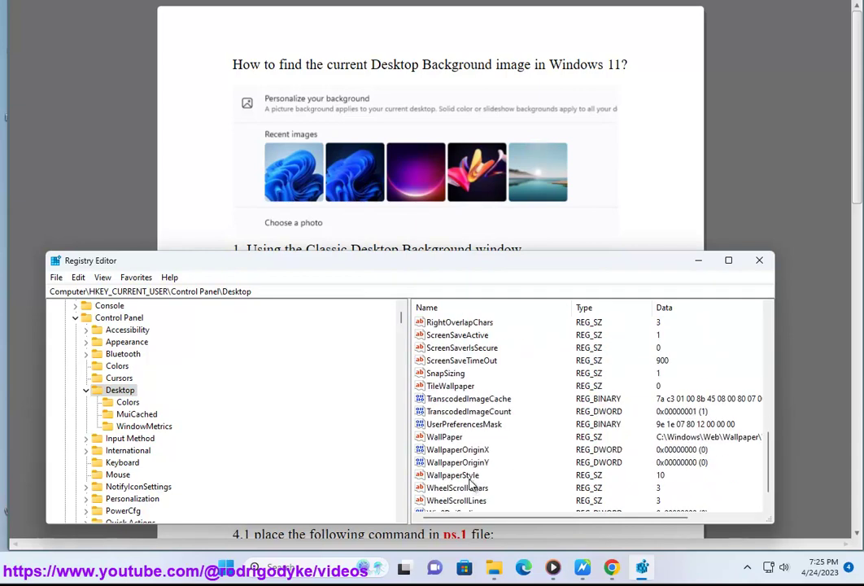
pyautogui.scroll(-1, 470, 485)
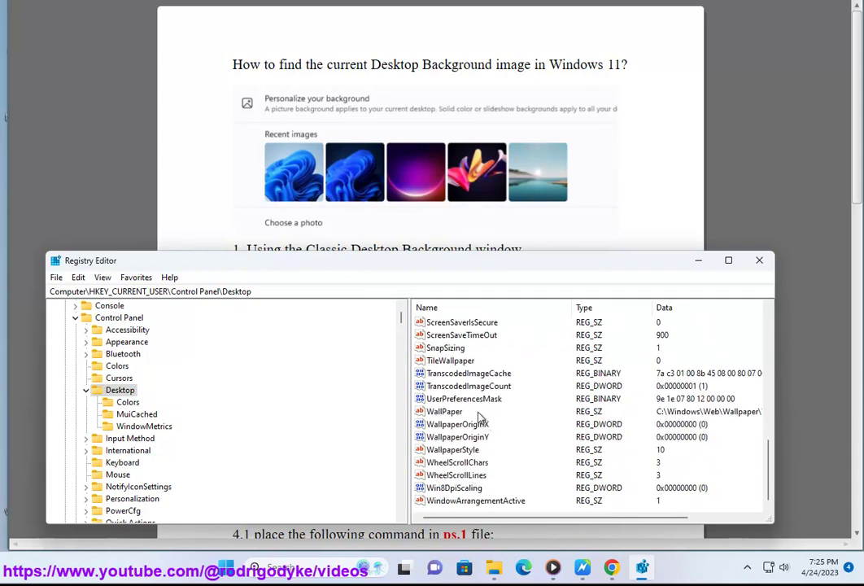
pyautogui.doubleClick(444, 411)
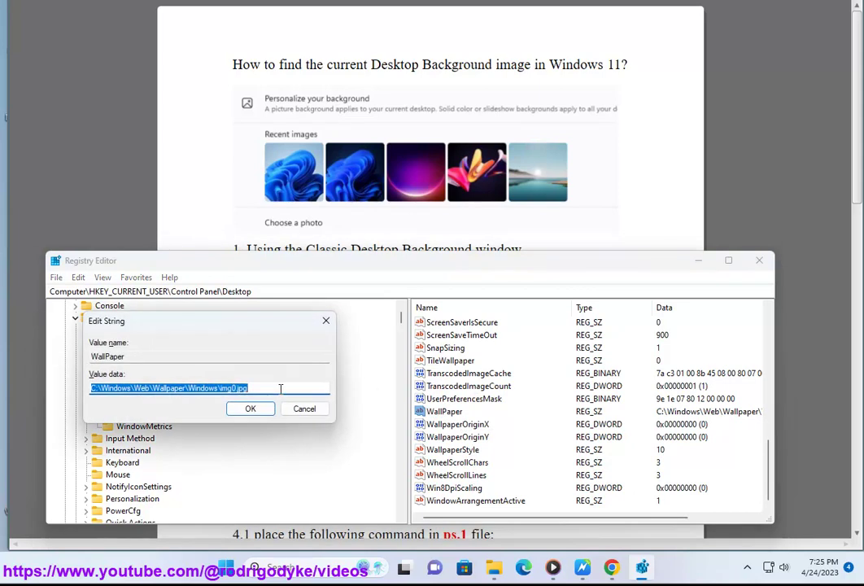
pyautogui.click(305, 408)
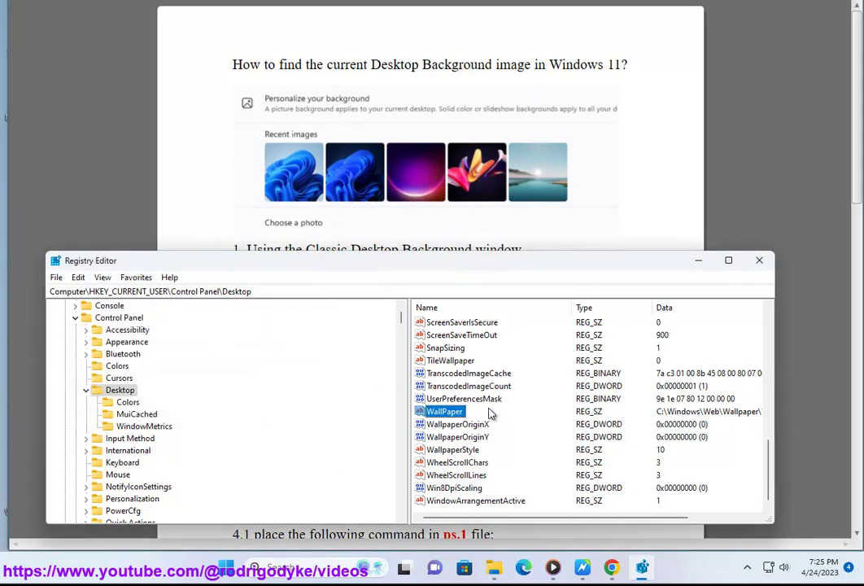
# Maximize Registry Editor and inspect WallpaperOriginY and WheelScrollChars without changes
pyautogui.scroll(3, 500, 464)
pyautogui.scroll(2, 511, 453)
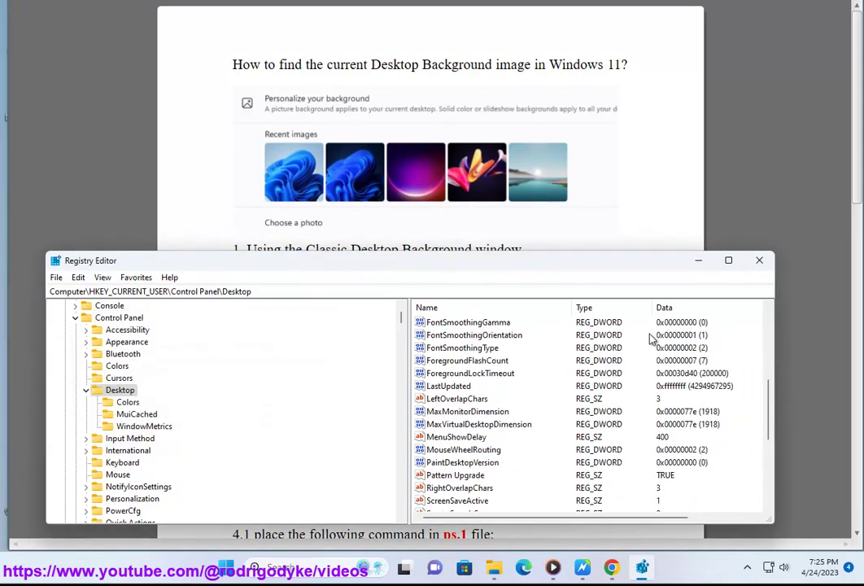
pyautogui.click(728, 260)
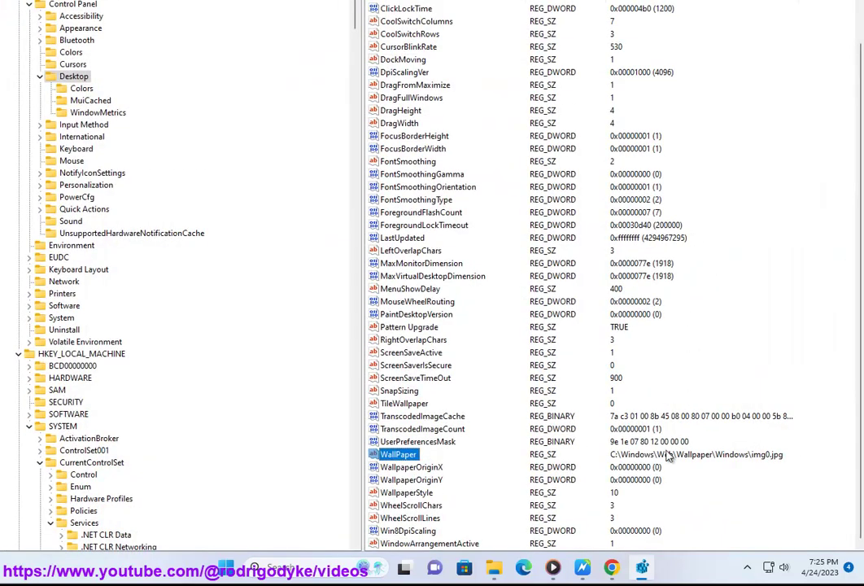
pyautogui.scroll(2, 667, 455)
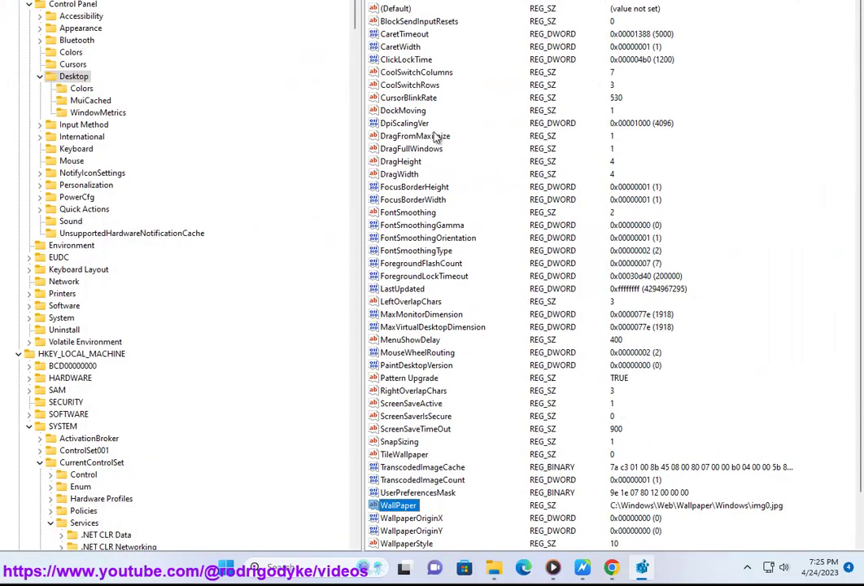
pyautogui.scroll(-2, 436, 465)
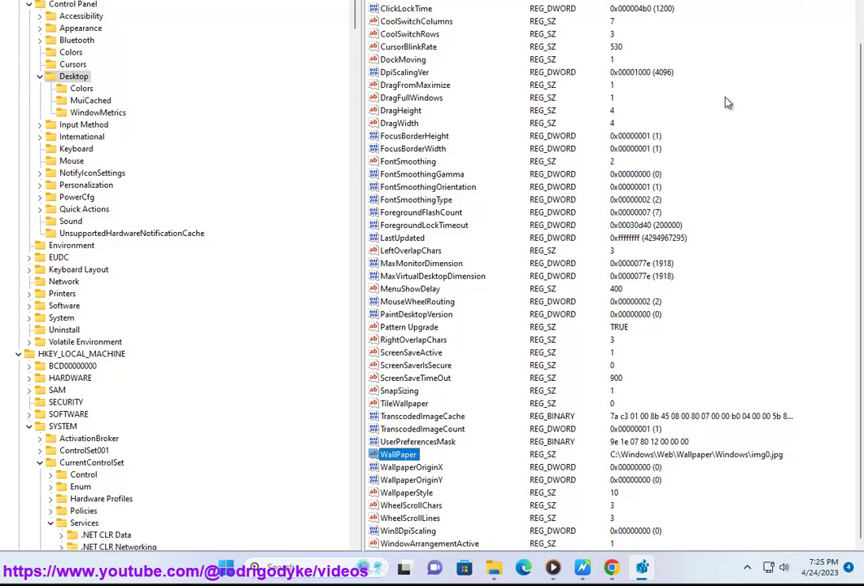
pyautogui.click(417, 481)
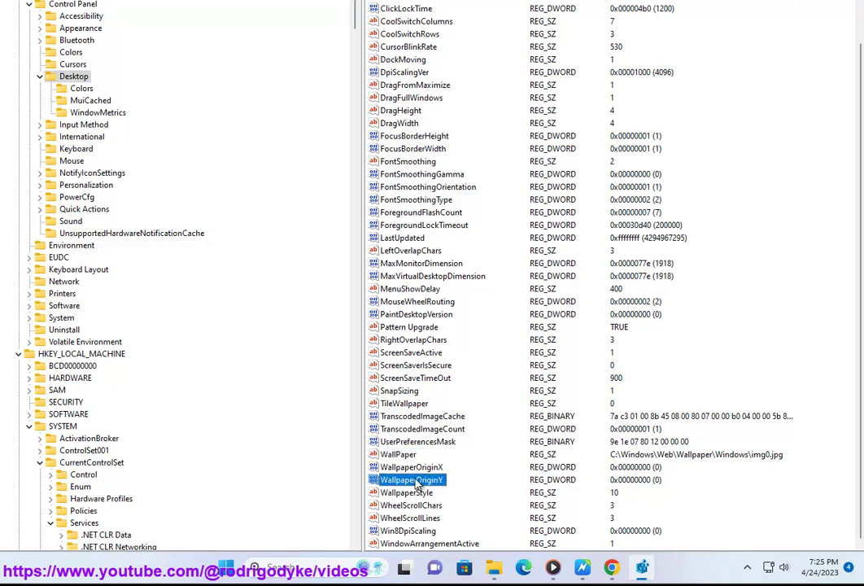
pyautogui.doubleClick(417, 481)
pyautogui.click(228, 116)
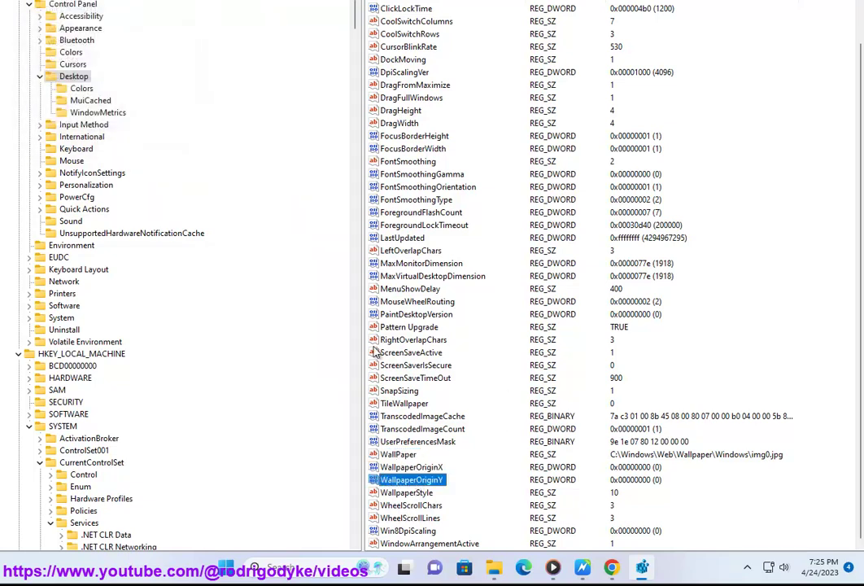
pyautogui.doubleClick(433, 505)
pyautogui.click(203, 94)
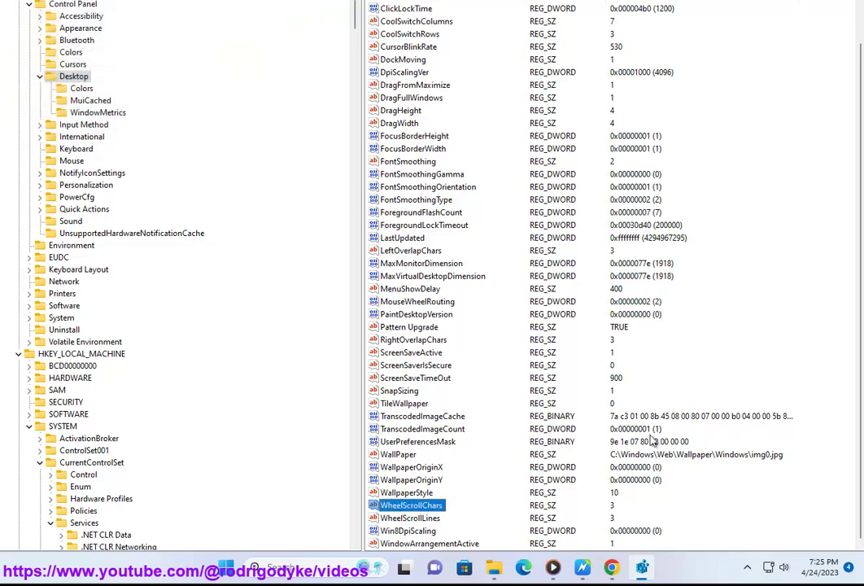
# Reopen WallPaper, mark part of its wallpaper file path, and close unchanged
pyautogui.doubleClick(397, 455)
pyautogui.hotkey('ctrl', 'c')
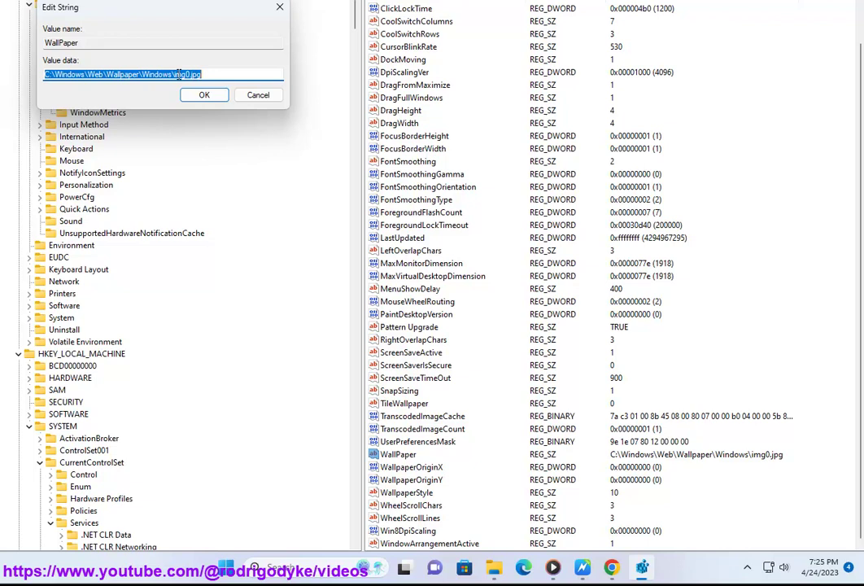
pyautogui.moveTo(175, 74); pyautogui.dragTo(30, 74)
pyautogui.click(258, 95)
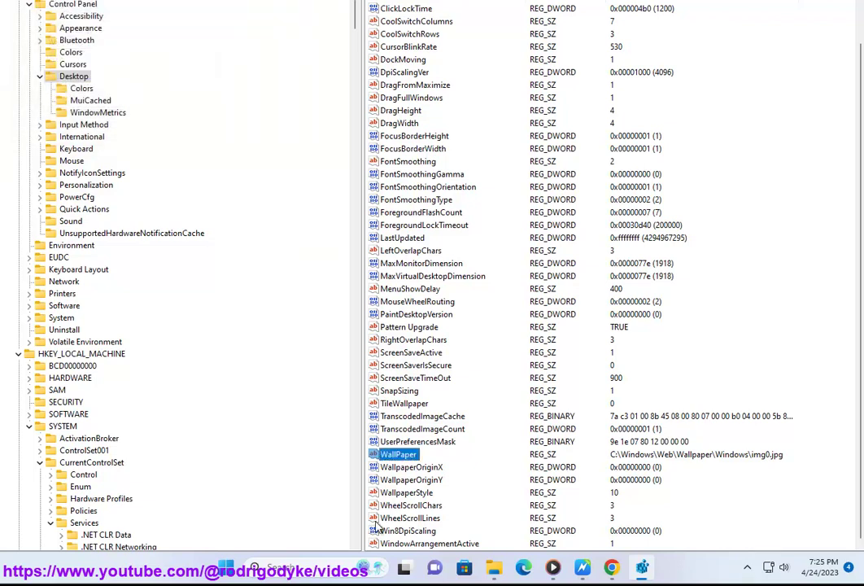
pyautogui.click(494, 567)
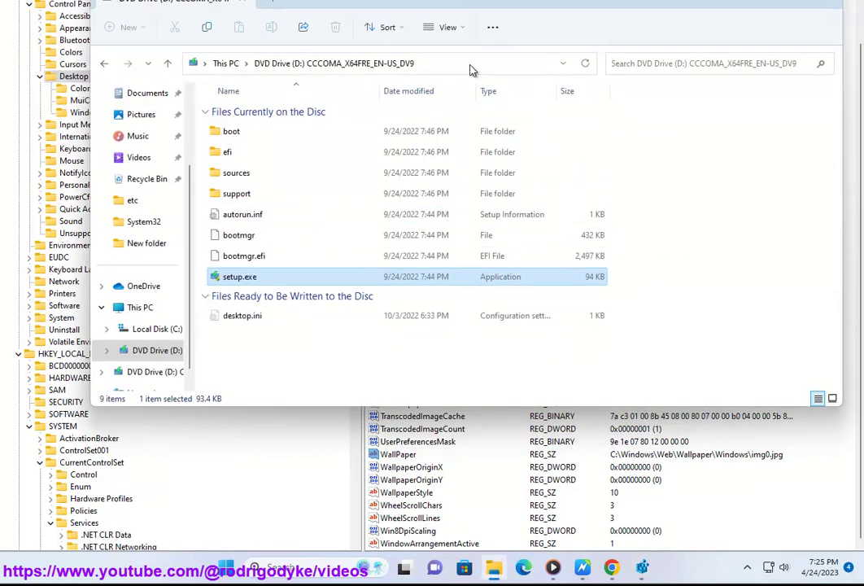
pyautogui.click(463, 64)
pyautogui.hotkey('ctrl', 'v')
pyautogui.press('Return')
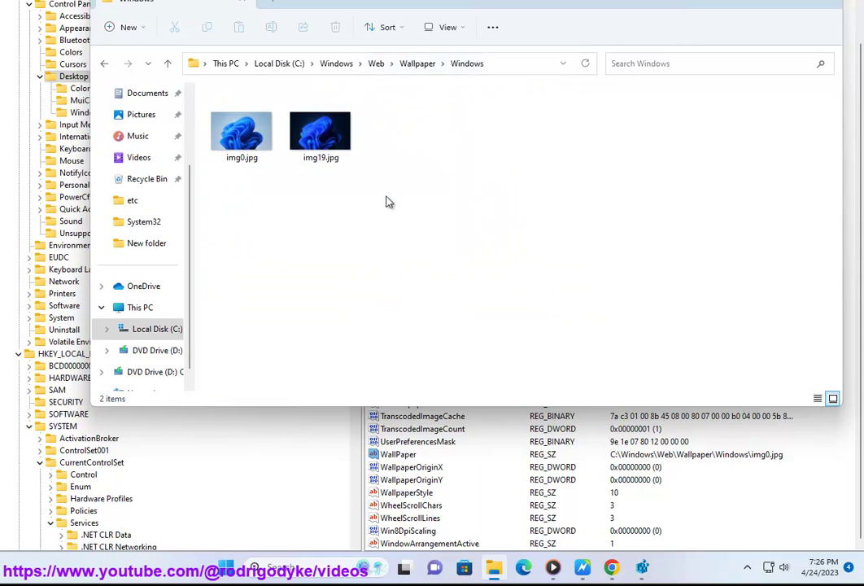
pyautogui.moveTo(386, 196); pyautogui.dragTo(188, 131)
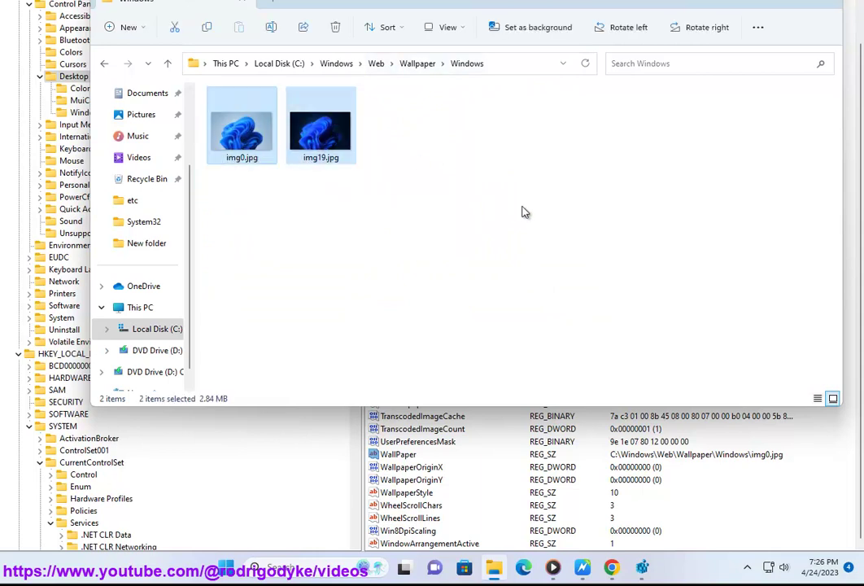
pyautogui.click(421, 66)
pyautogui.click(244, 195)
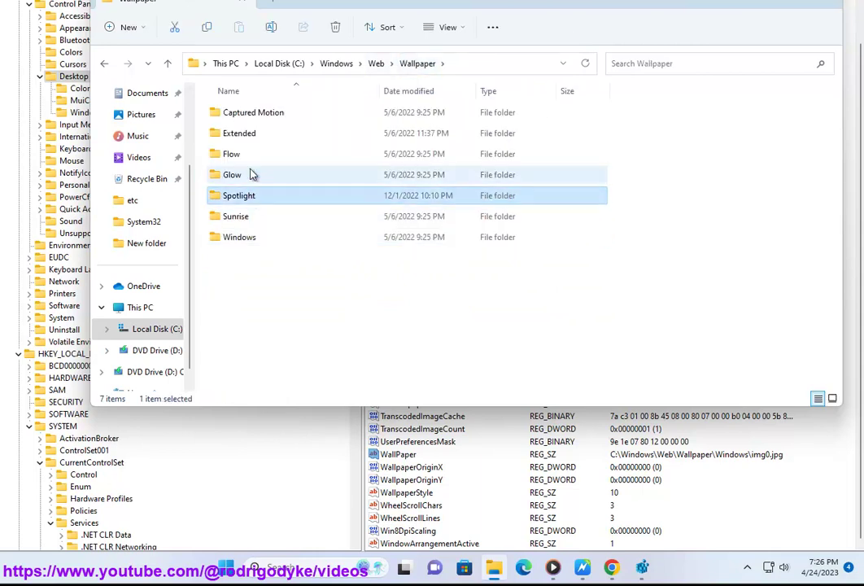
pyautogui.doubleClick(245, 154)
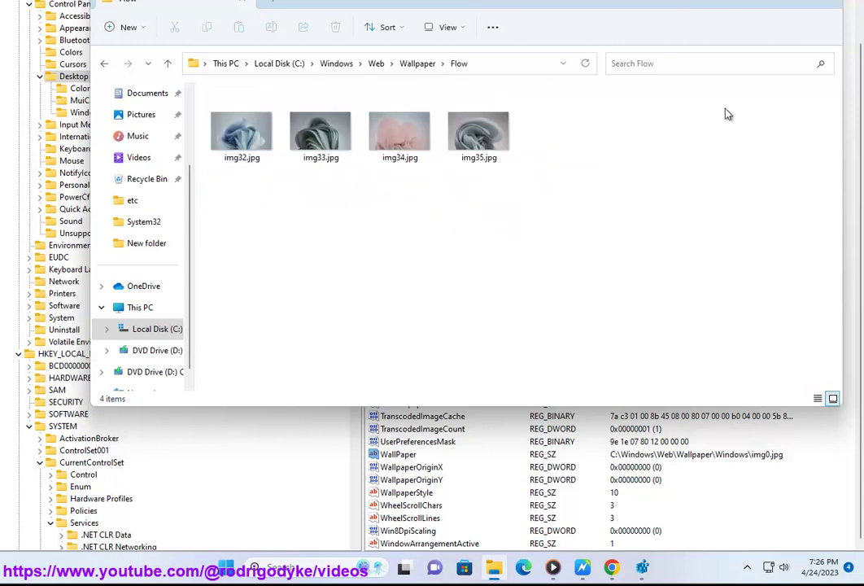
pyautogui.click(829, 5)
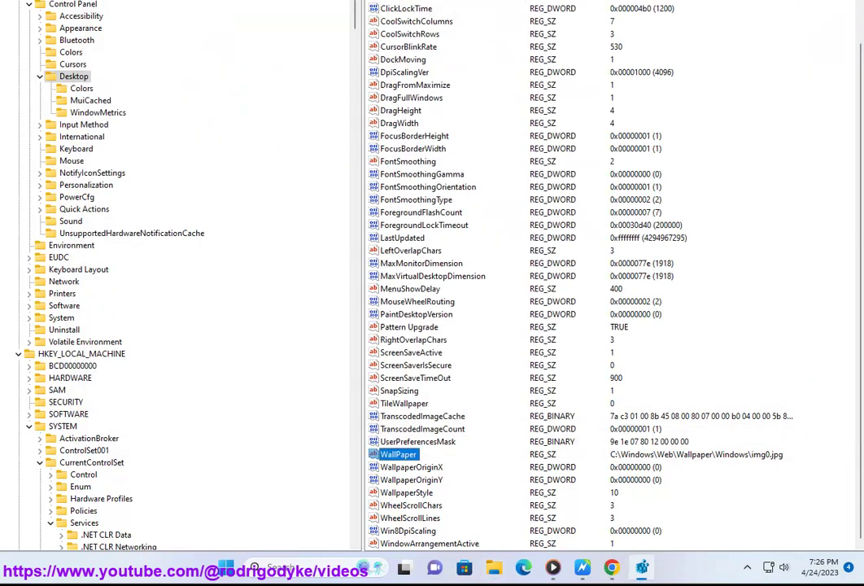
# Close Registry Editor and start Windows PowerShell as administrator
pyautogui.hotkey('alt', 'F4')
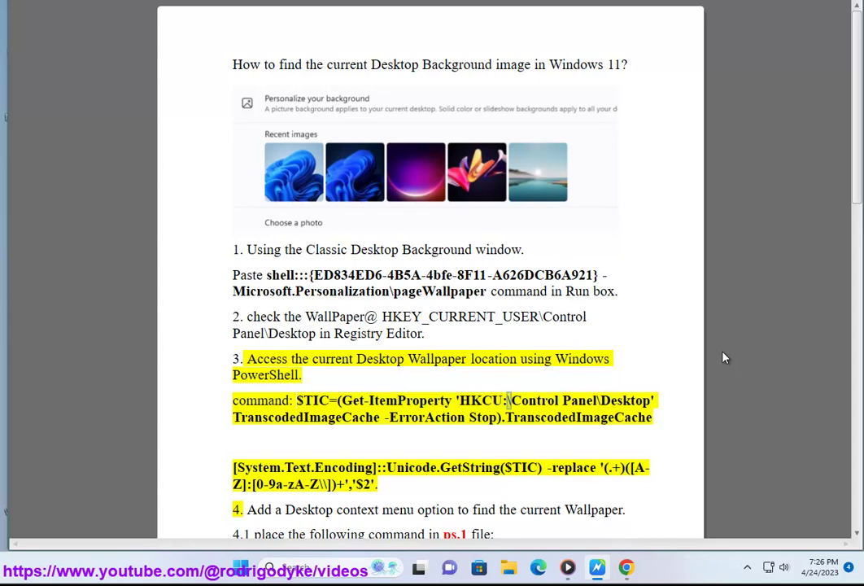
pyautogui.click(309, 568)
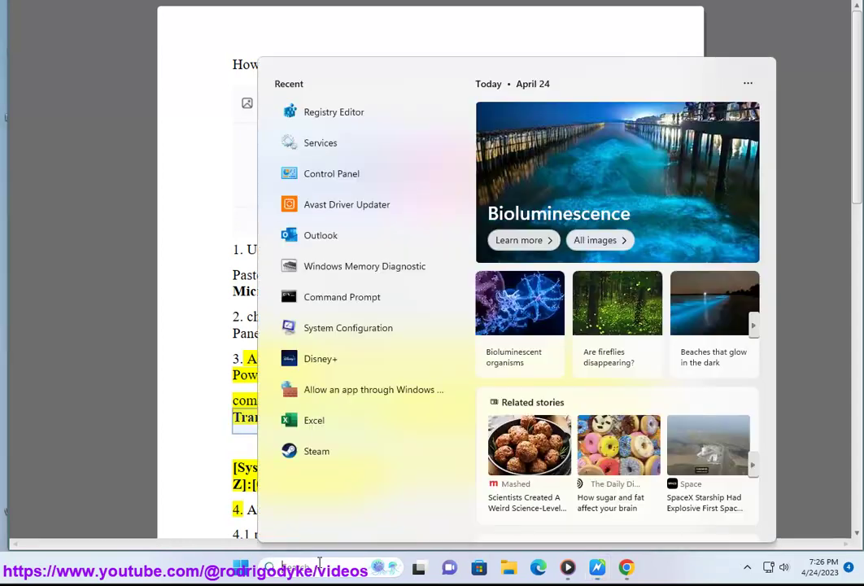
pyautogui.write('p')
pyautogui.click(559, 270)
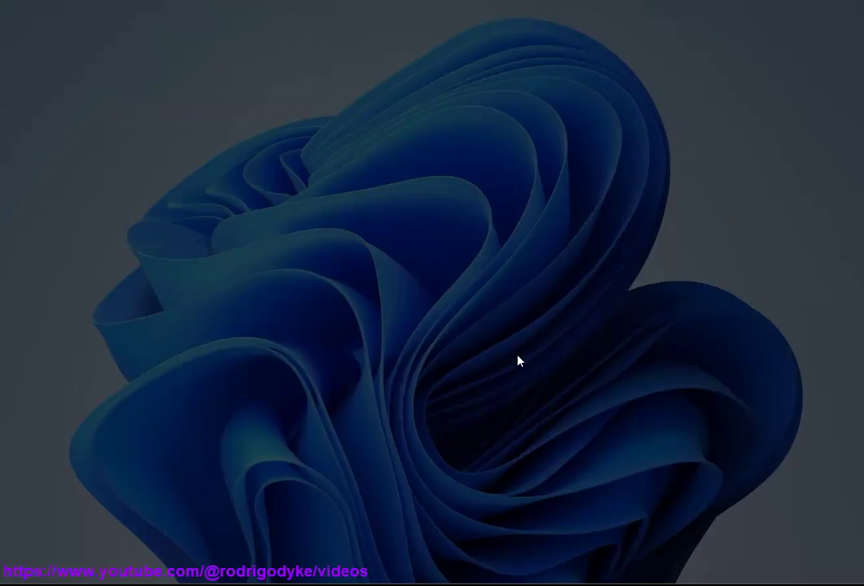
# Approve the elevated PowerShell prompt and bring the guide back in front
pyautogui.click(362, 366)
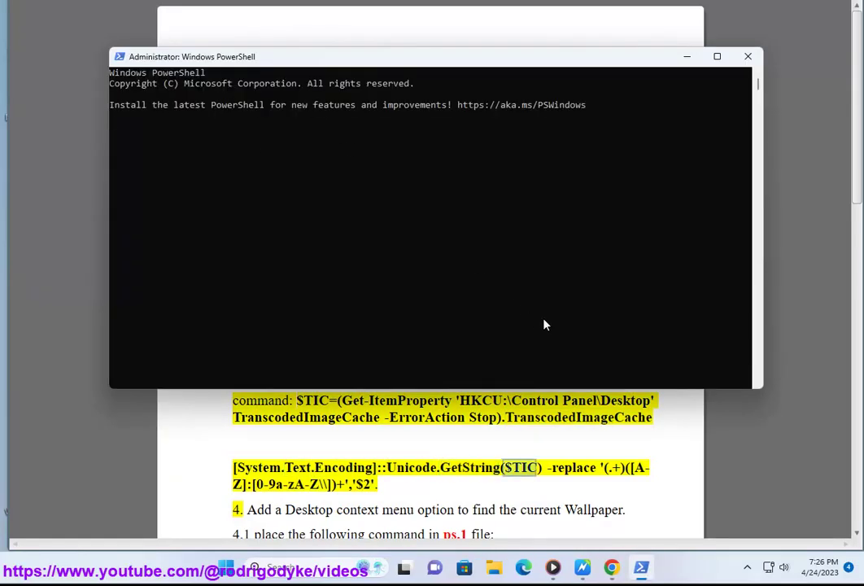
pyautogui.click(477, 455)
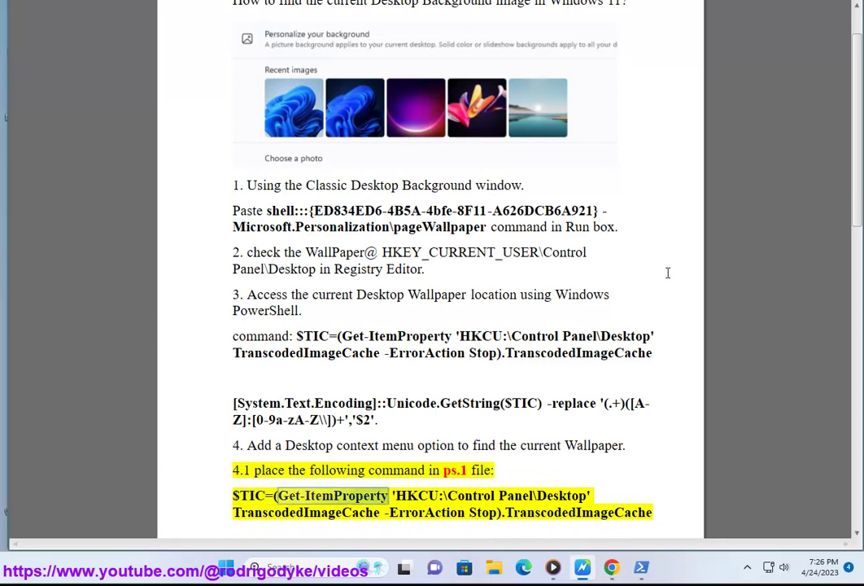
# Open a blank Notepad via a 'NOTE' search, then bring the guide back in front
pyautogui.click(308, 567)
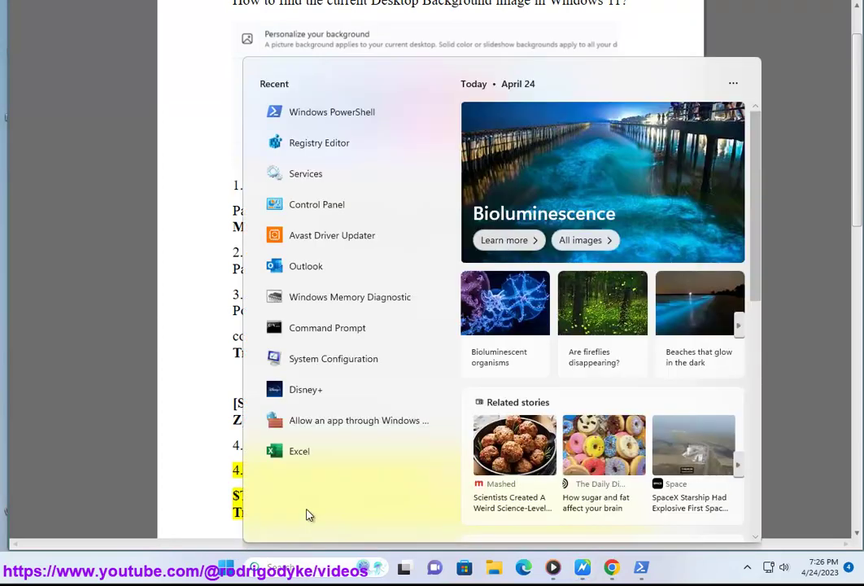
pyautogui.write('NOTE')
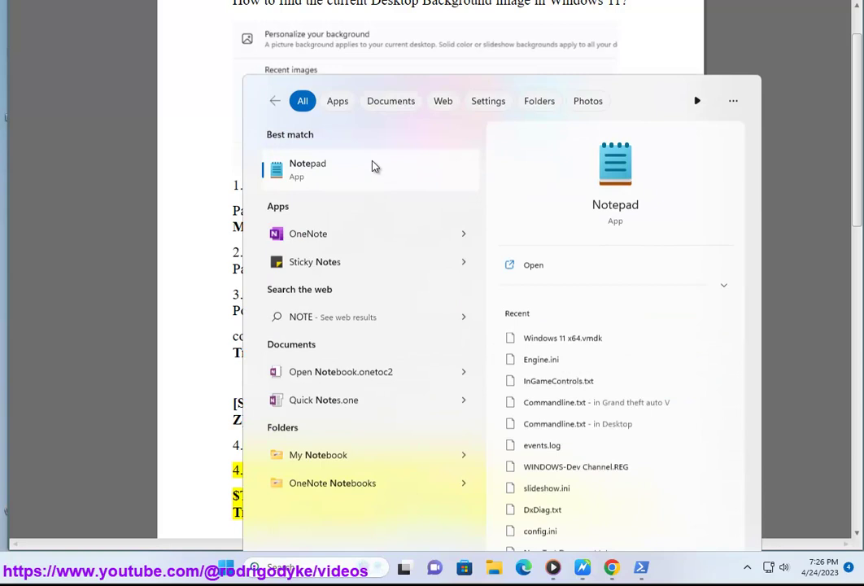
pyautogui.click(374, 166)
pyautogui.scroll(-1, 27, 211)
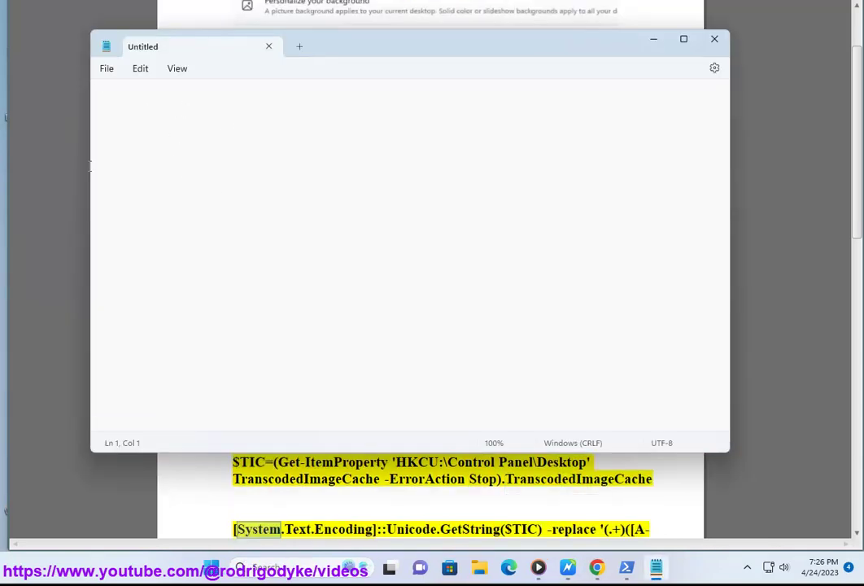
pyautogui.click(27, 212)
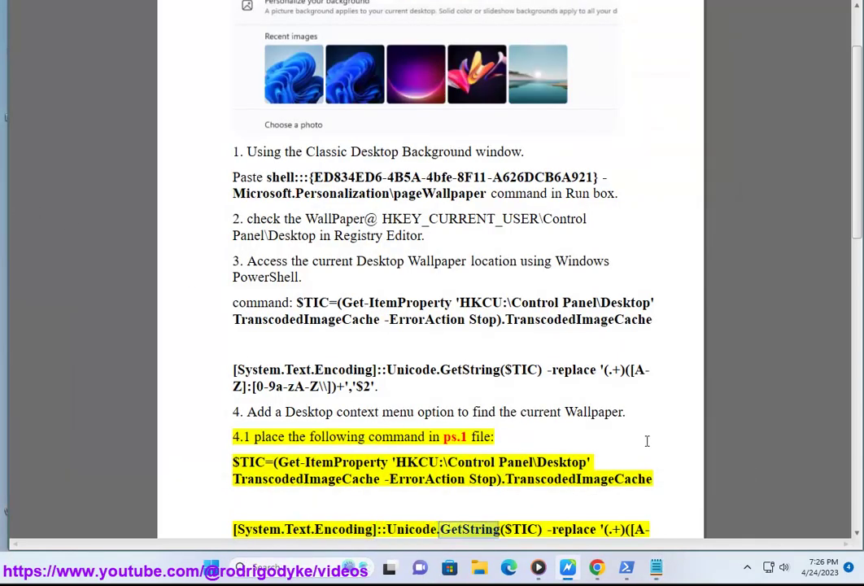